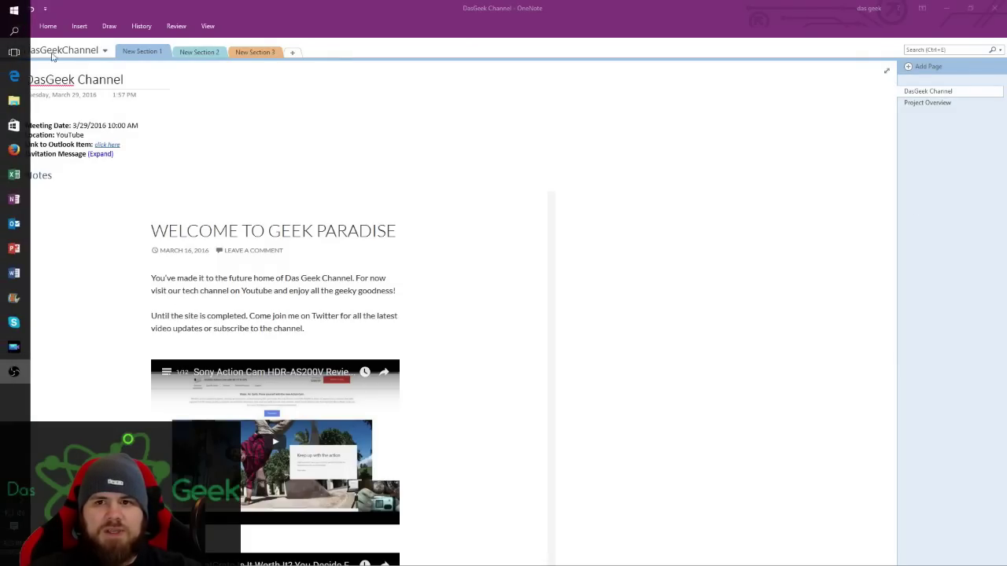
pyautogui.click(104, 50)
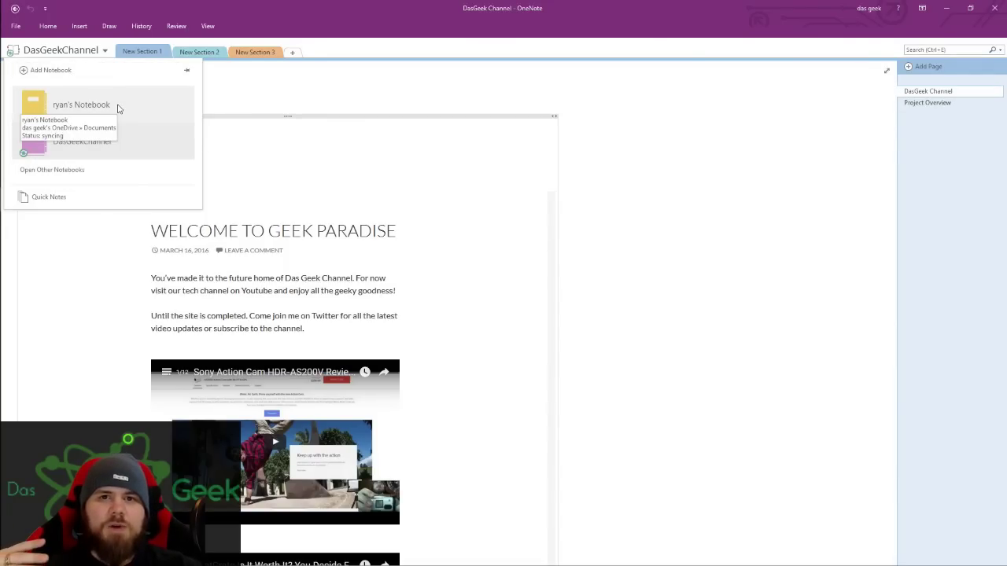
pyautogui.click(251, 96)
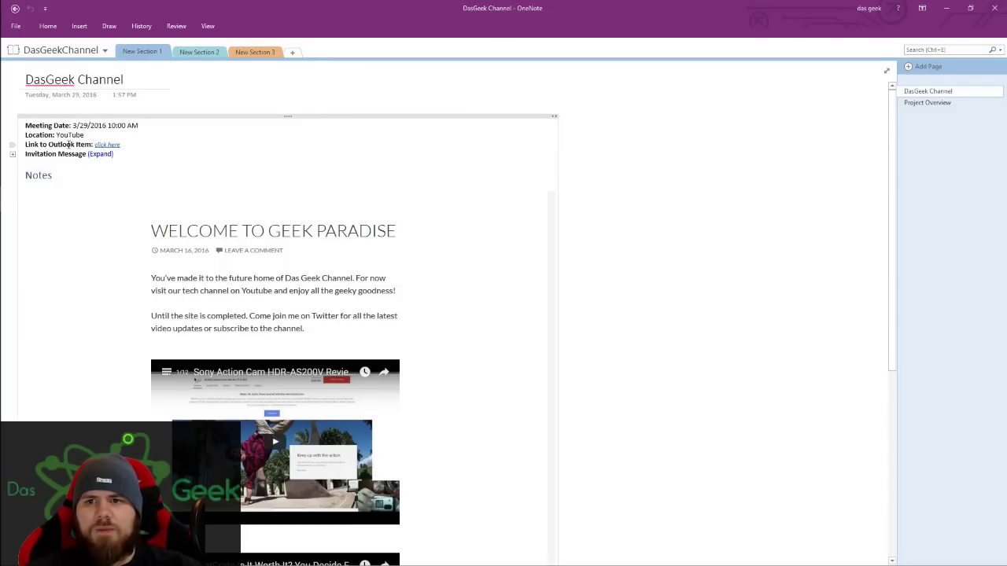
# Step: Add a new page from the Business 'Project Overview' page template
pyautogui.click(46, 27)
pyautogui.click(90, 27)
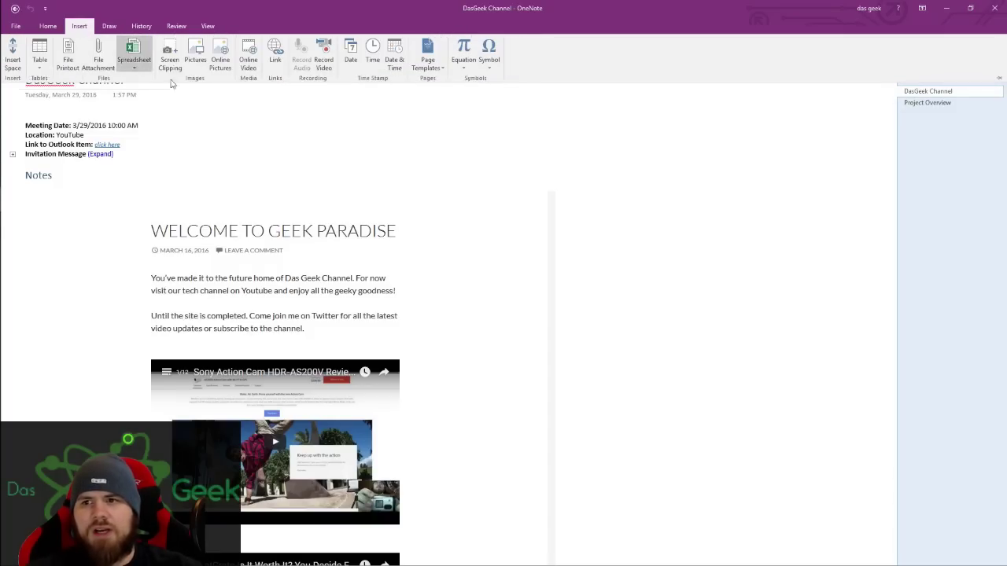
pyautogui.click(435, 65)
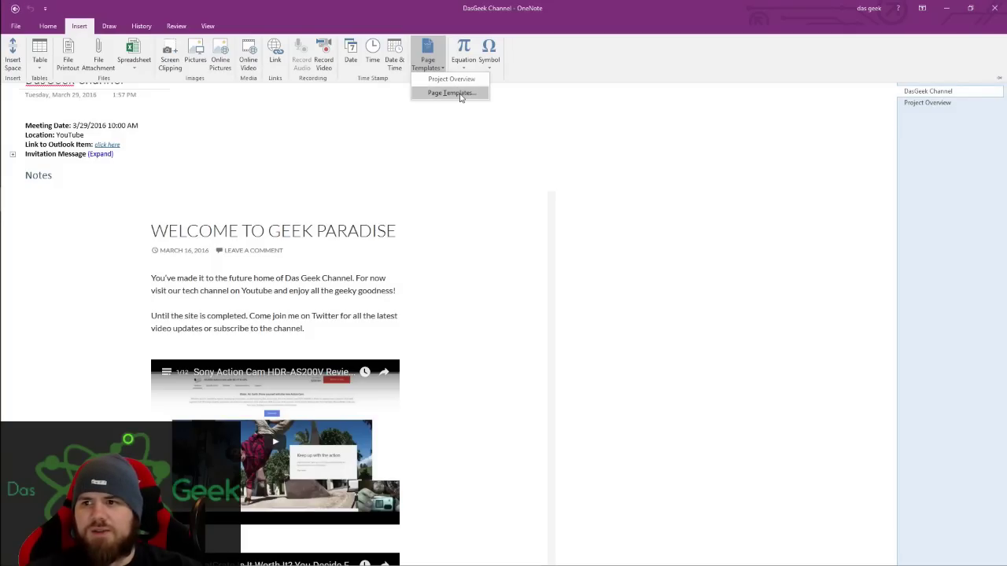
pyautogui.click(574, 183)
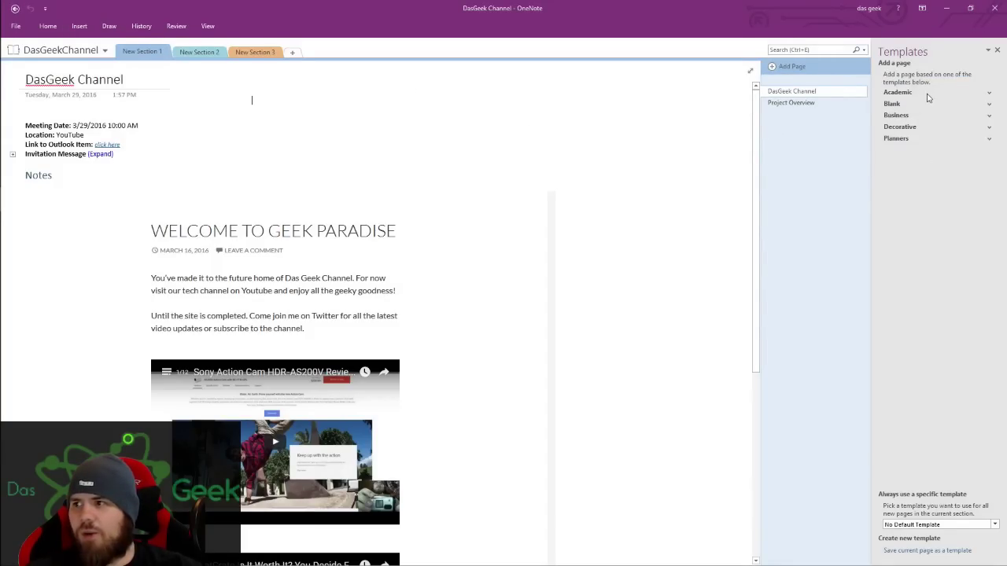
pyautogui.click(928, 98)
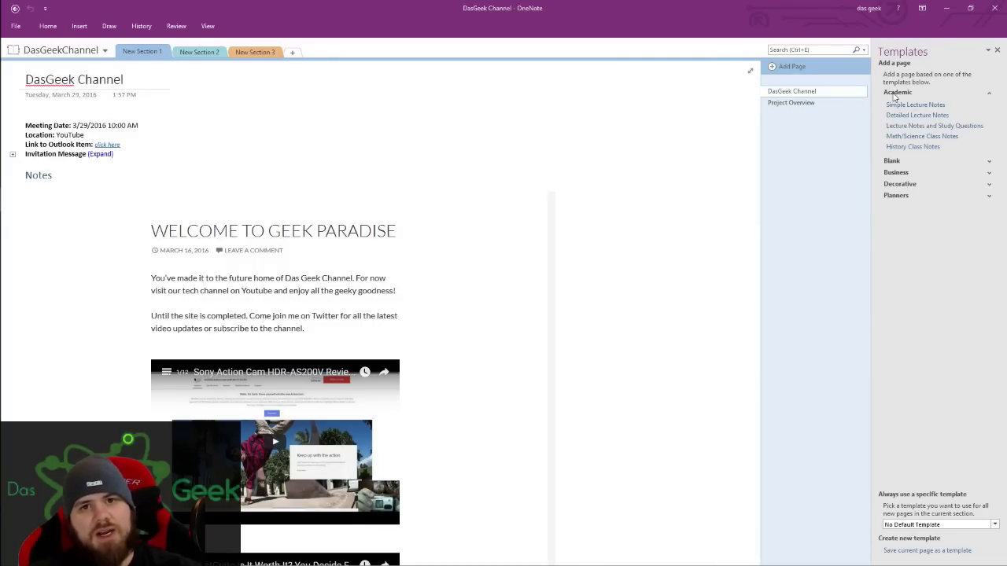
pyautogui.click(911, 174)
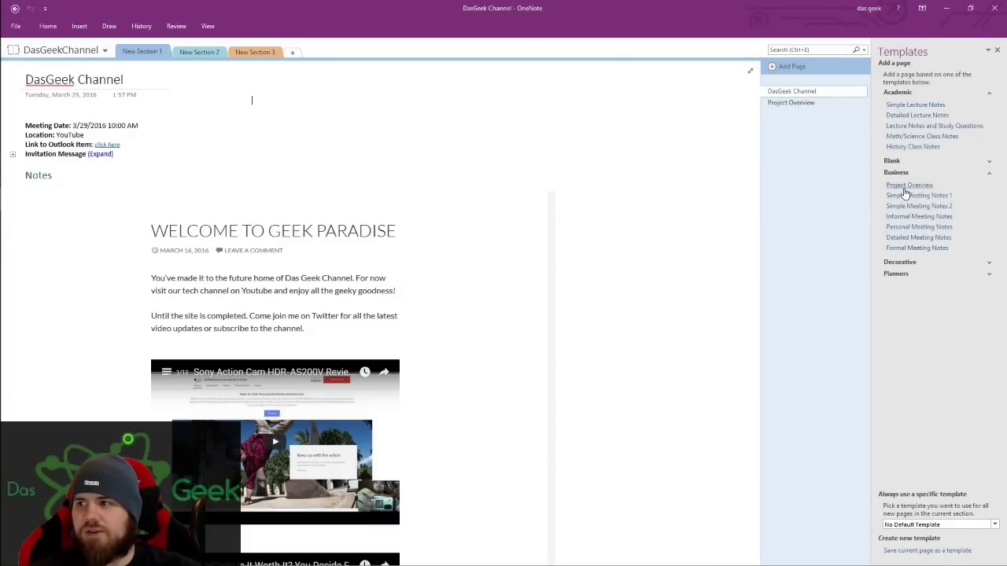
pyautogui.click(904, 187)
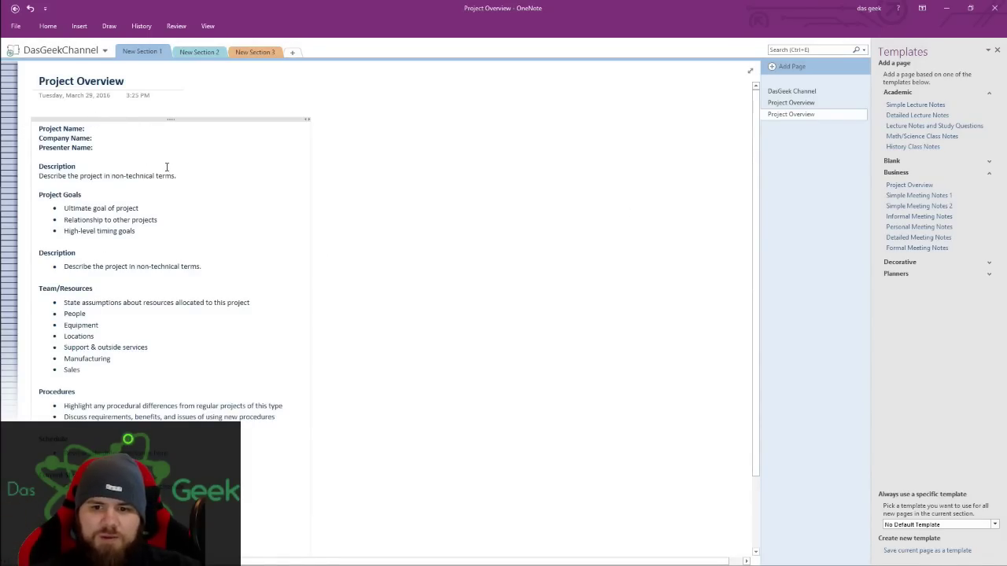
pyautogui.scroll(-3, 206, 252)
pyautogui.scroll(2, 203, 283)
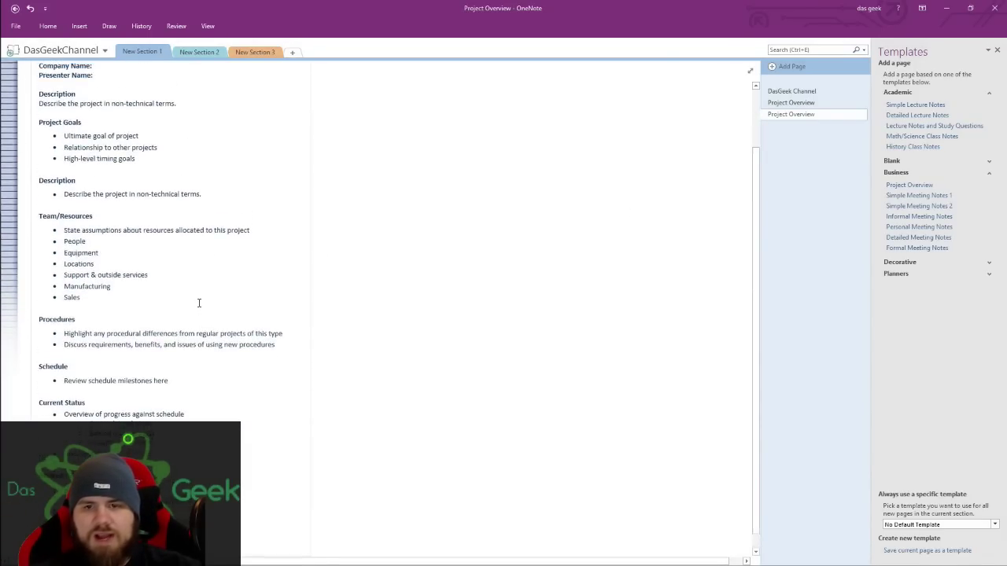
pyautogui.scroll(1, 198, 306)
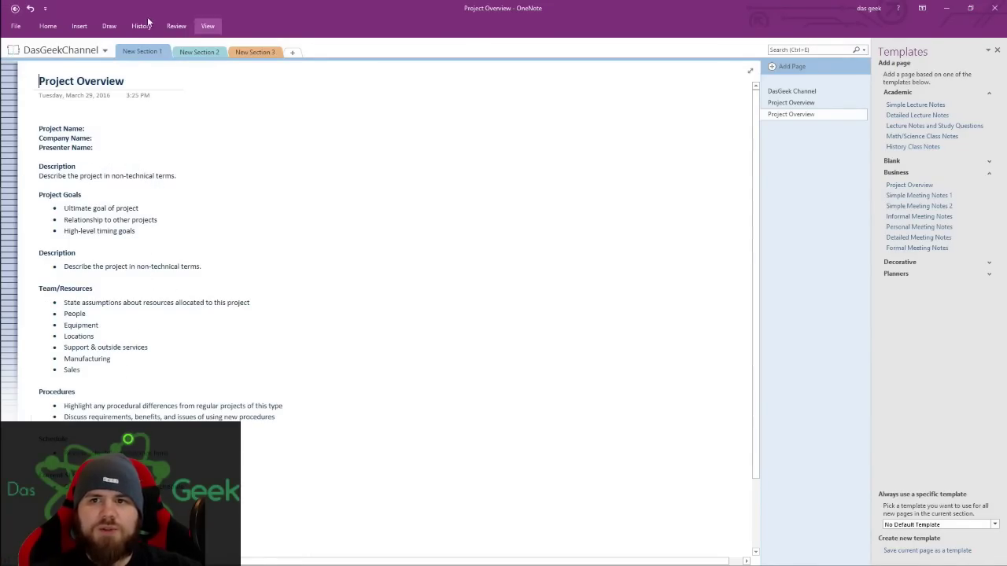
pyautogui.click(76, 28)
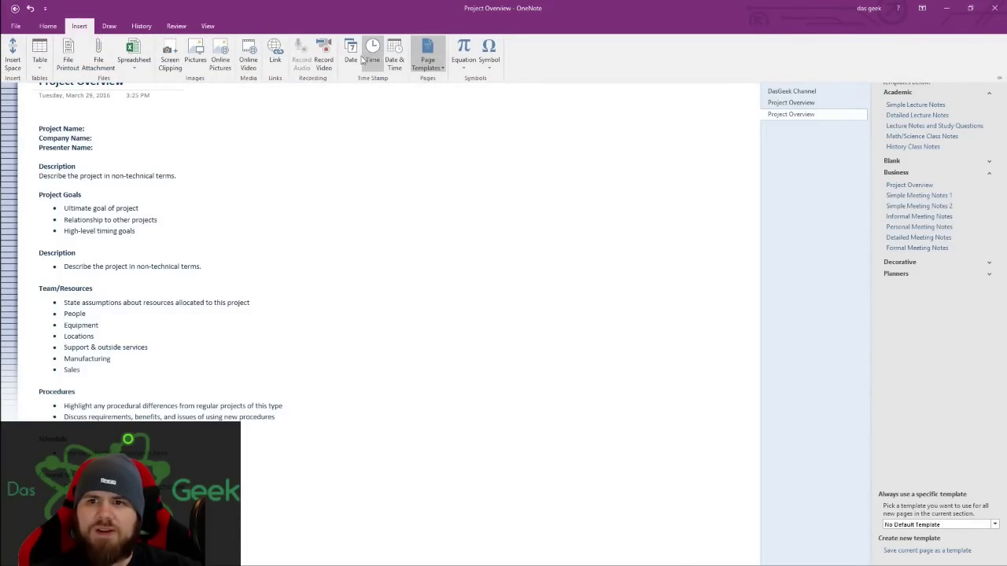
pyautogui.click(176, 26)
pyautogui.click(204, 26)
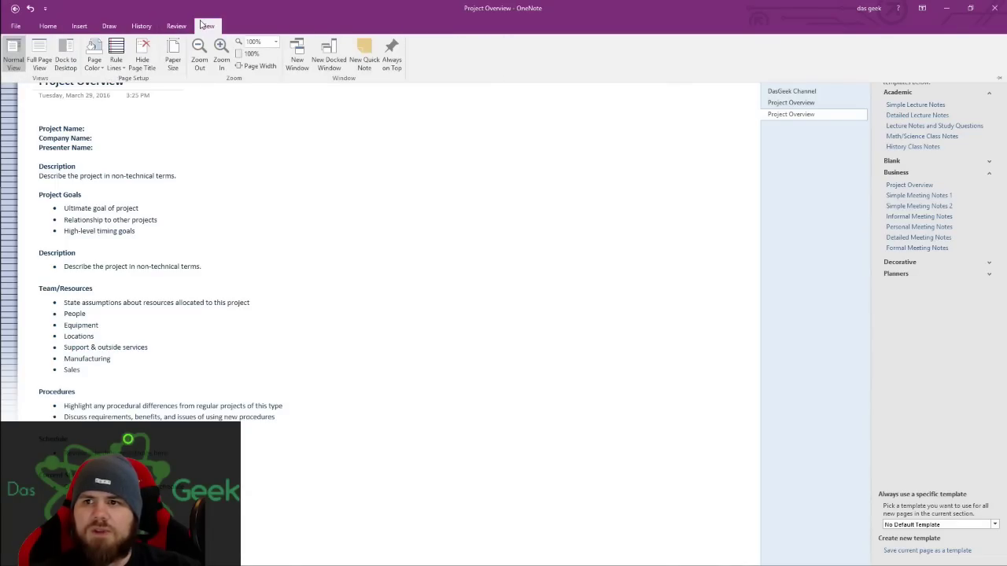
pyautogui.click(51, 30)
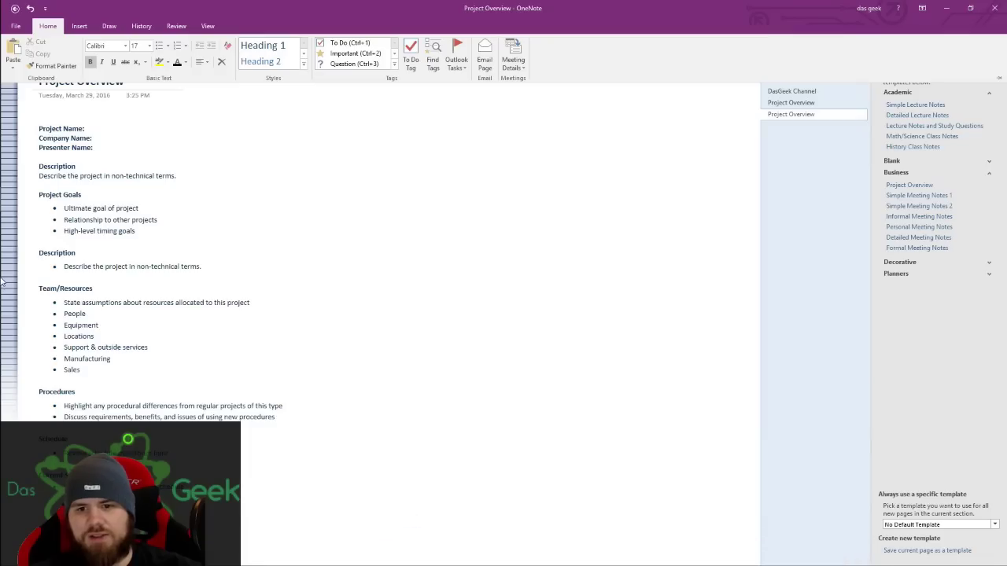
pyautogui.moveTo(5, 189)
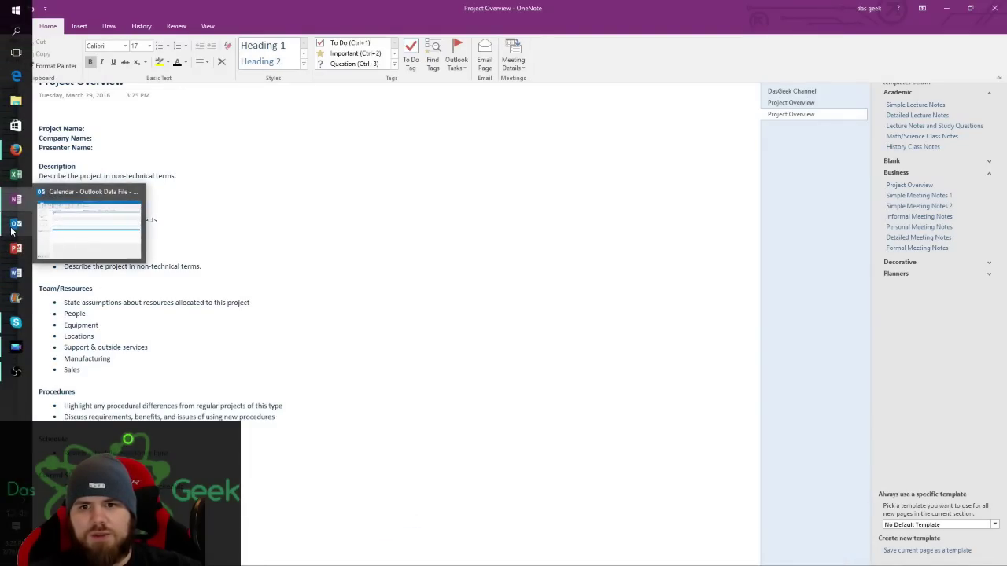
pyautogui.click(16, 226)
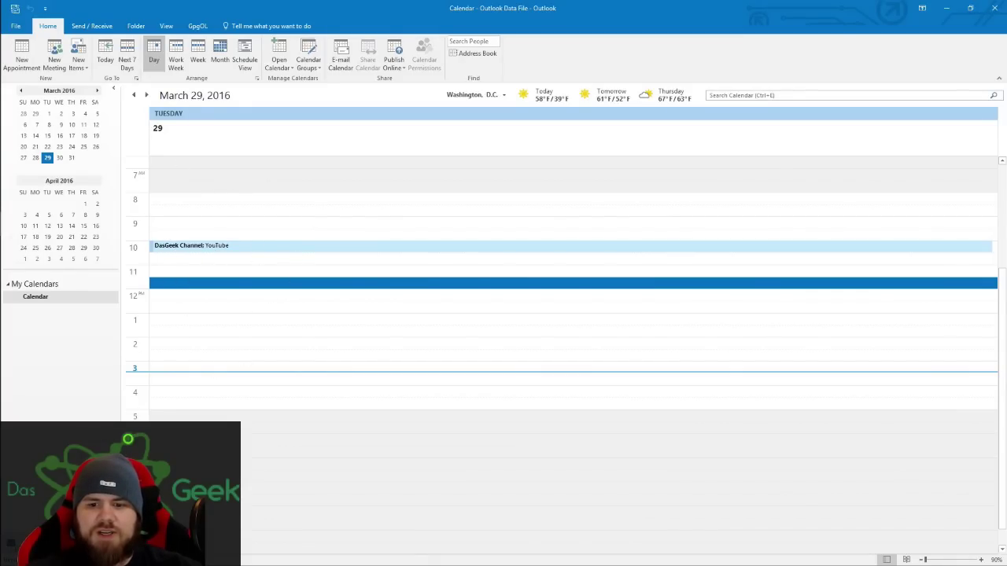
pyautogui.hotkey('ctrl', '1')
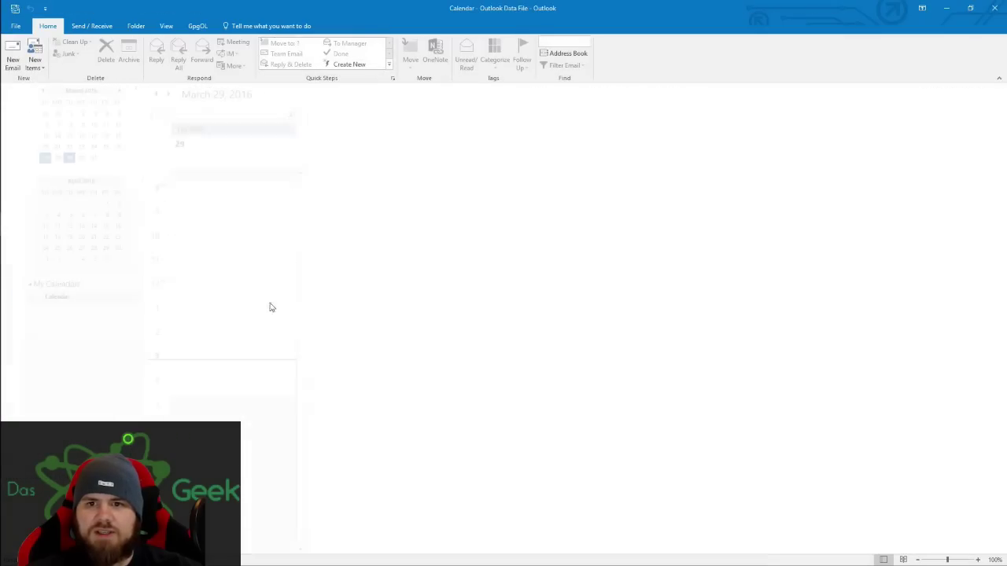
pyautogui.hotkey('ctrl', '2')
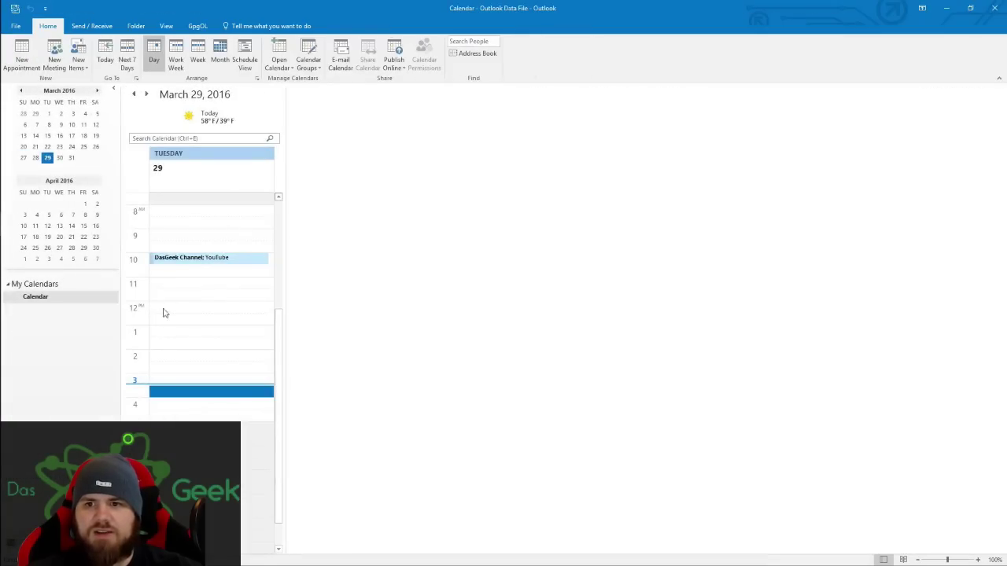
pyautogui.click(945, 6)
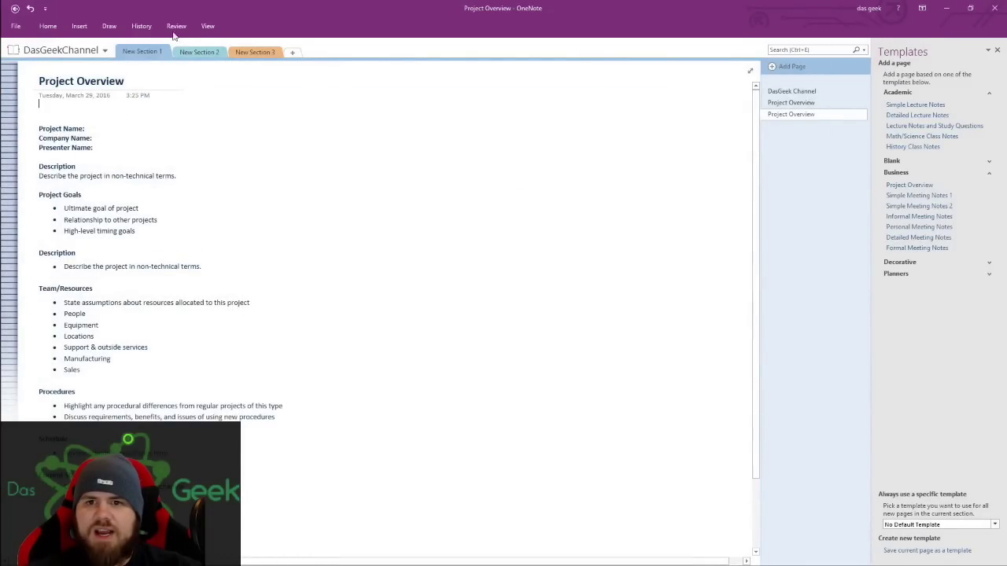
# Step: Insert the DasGeek Channel (YouTube) meeting details from today's Outlook meetings
pyautogui.click(48, 26)
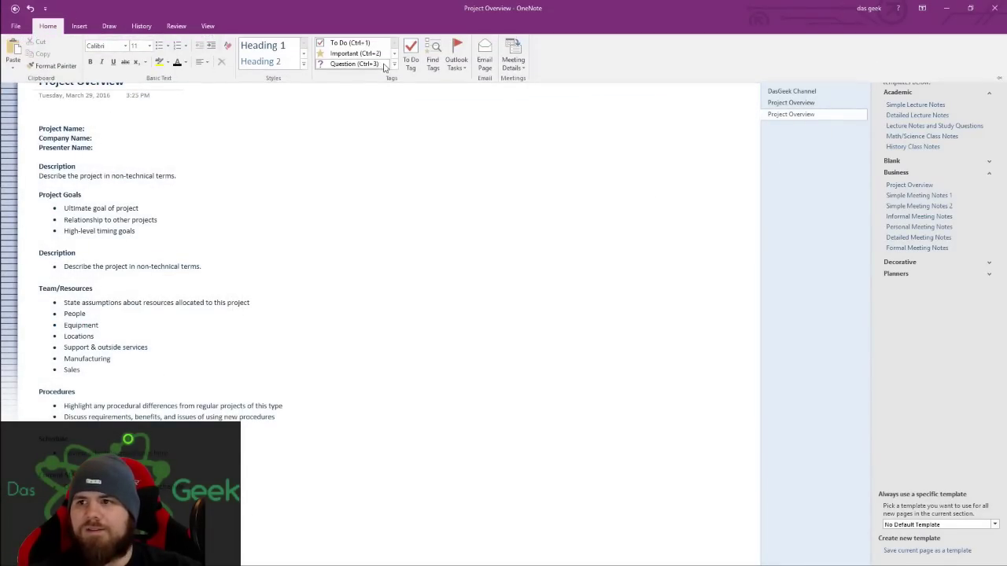
pyautogui.click(526, 67)
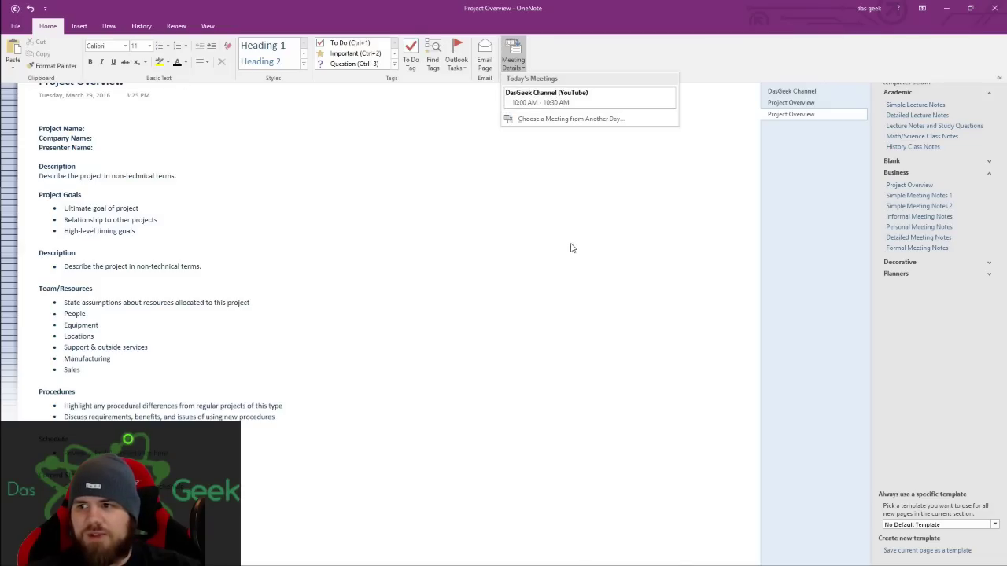
pyautogui.click(541, 98)
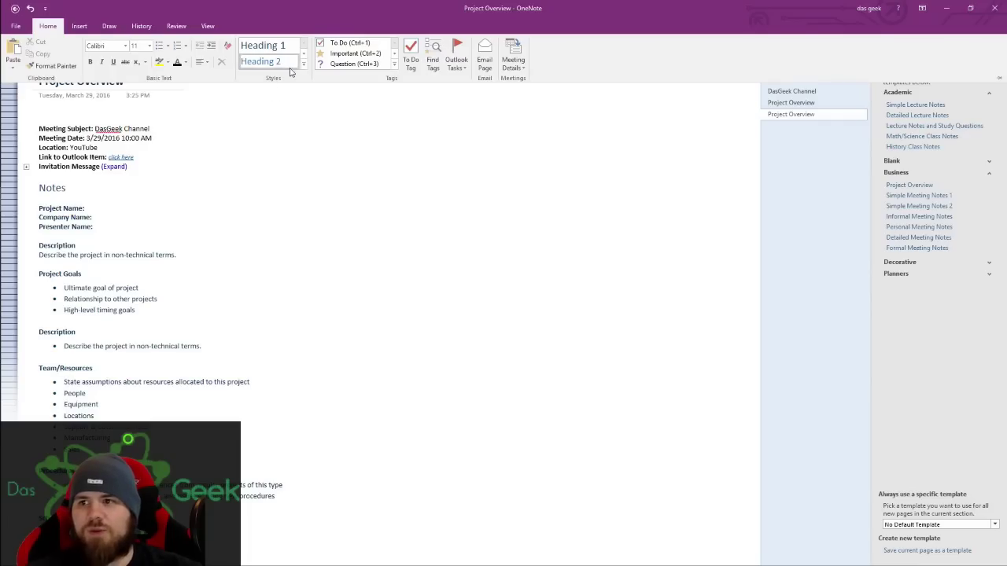
# Step: Start a screen clipping to capture a region of the Geek Paradise web page
pyautogui.click(80, 26)
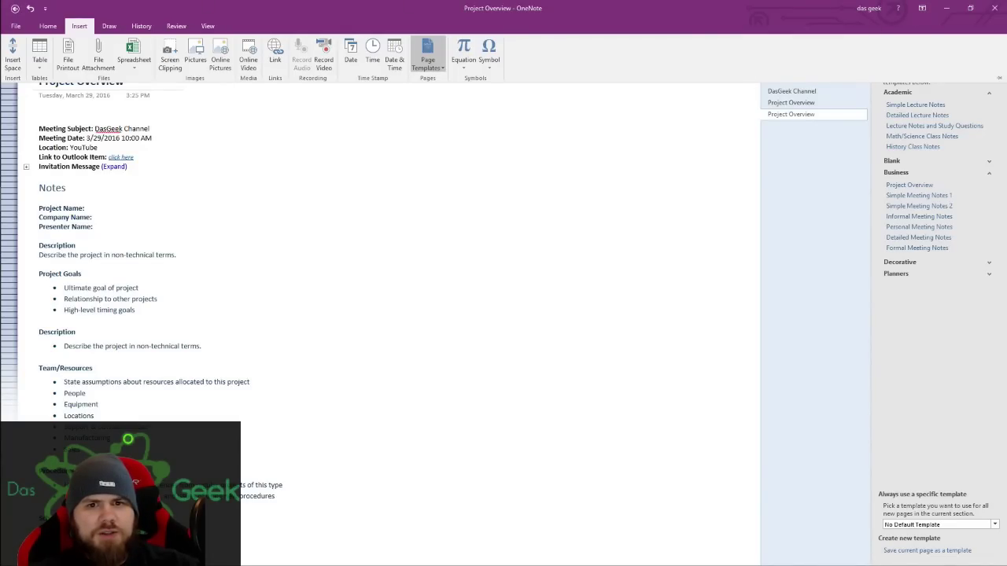
pyautogui.press('Escape')
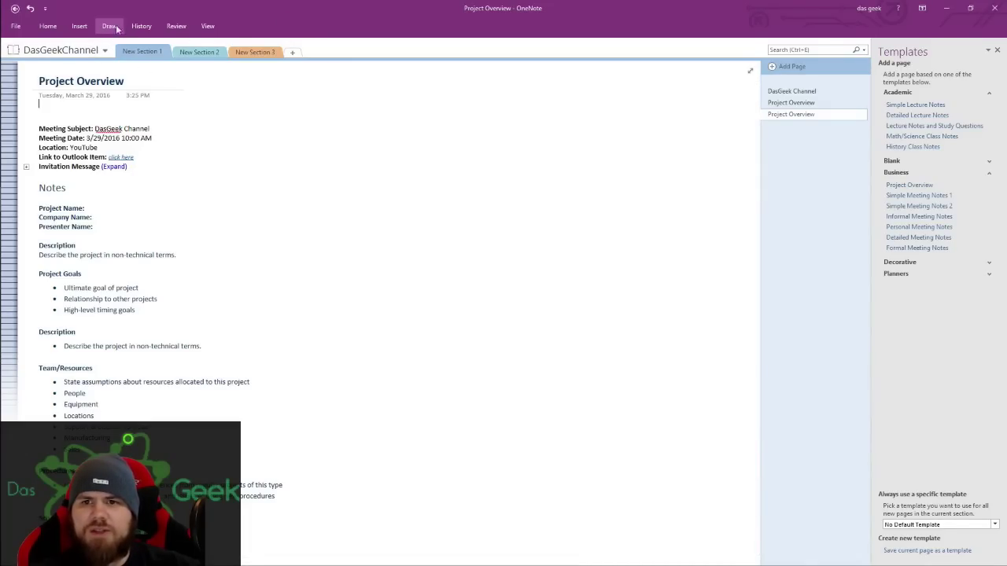
pyautogui.click(78, 30)
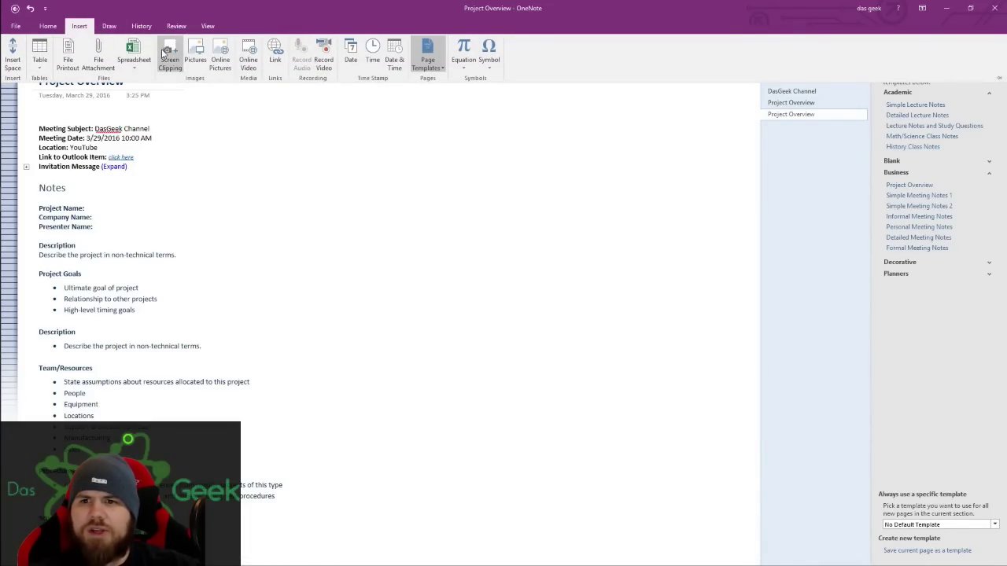
pyautogui.click(169, 53)
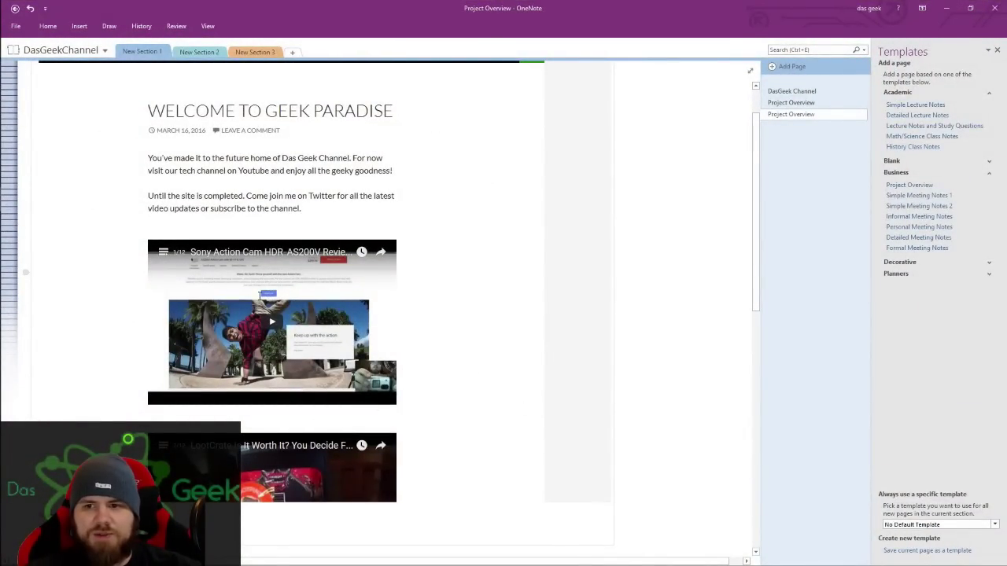
# Step: Copy the recognised text from the website screen clipping picture
pyautogui.click(241, 168)
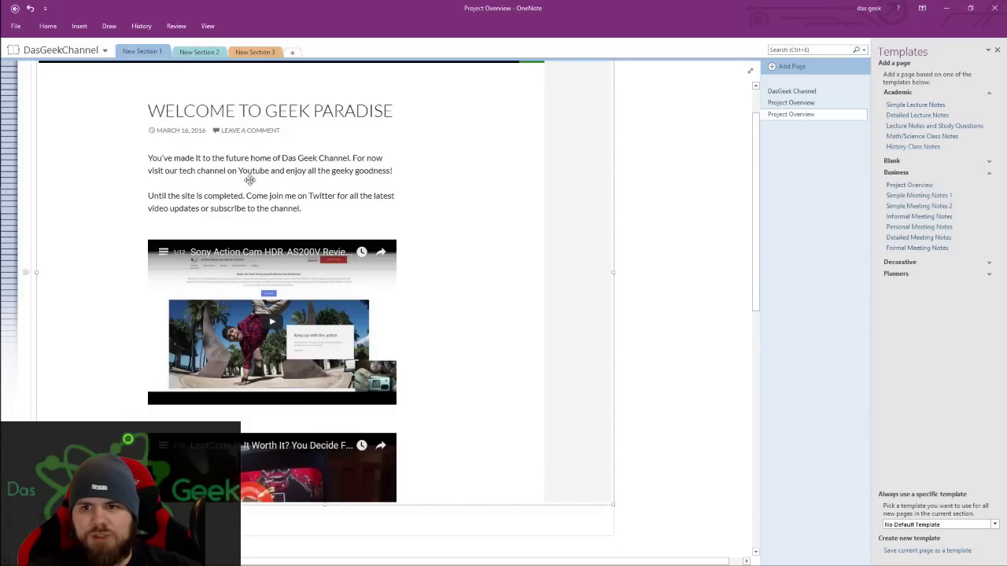
pyautogui.rightClick(239, 165)
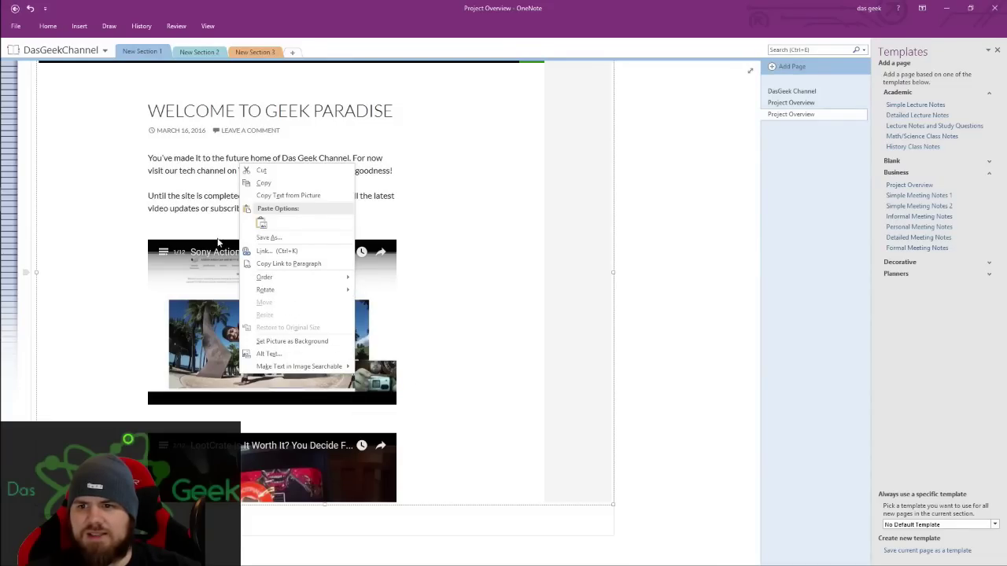
pyautogui.scroll(-3, 211, 238)
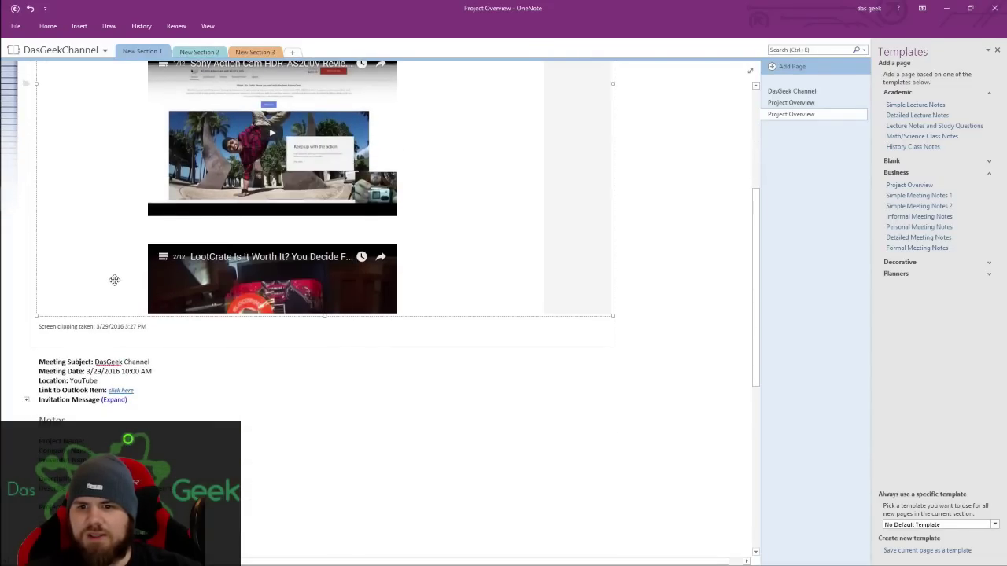
pyautogui.rightClick(122, 279)
pyautogui.scroll(4, 228, 236)
pyautogui.rightClick(229, 217)
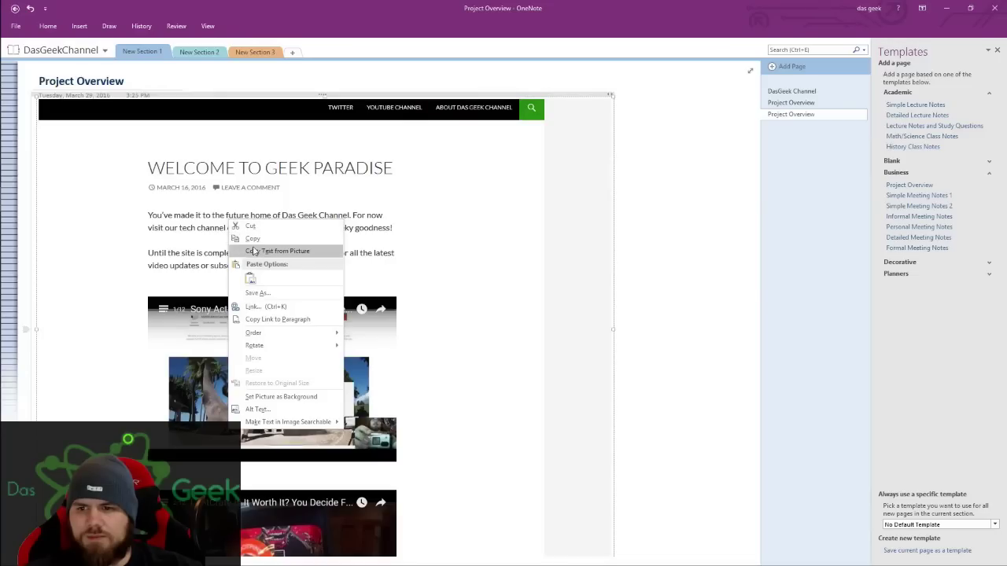
pyautogui.click(210, 215)
# Step: Paste the extracted text, starting TWITTER / WELCOME TO GEEK PARADISE, below the clipping caption
pyautogui.scroll(-4, 124, 330)
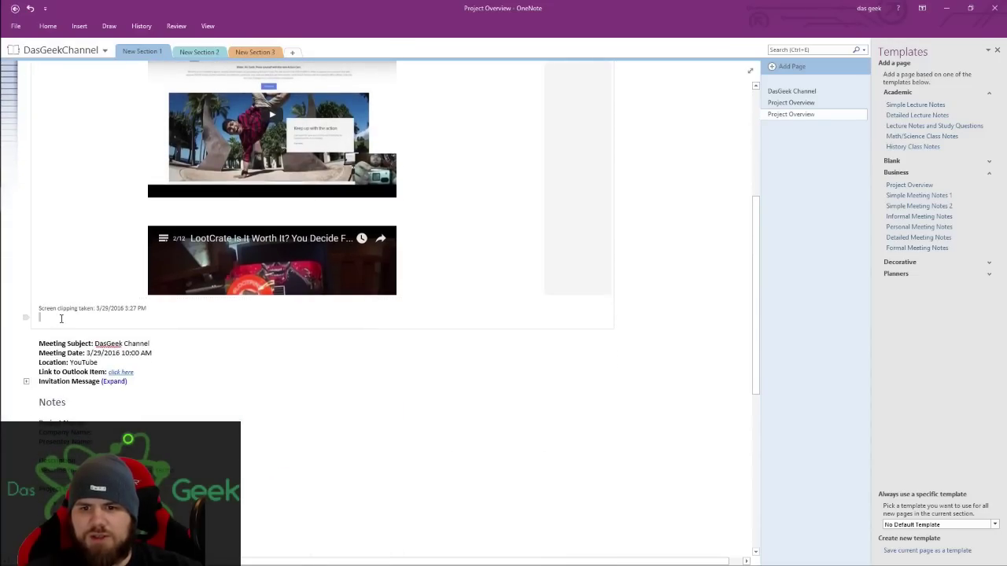
pyautogui.rightClick(63, 319)
pyautogui.click(84, 362)
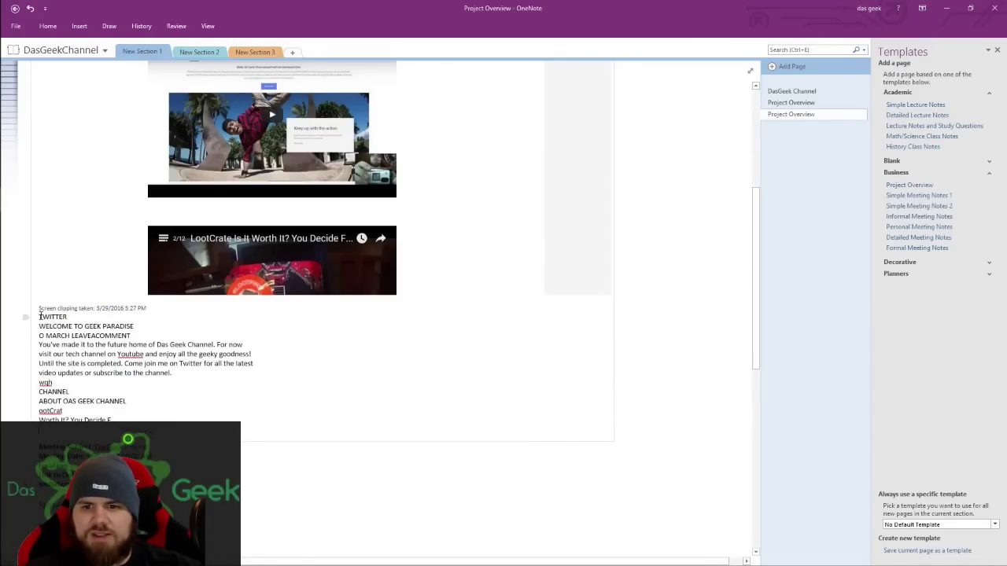
pyautogui.moveTo(39, 317); pyautogui.dragTo(118, 422)
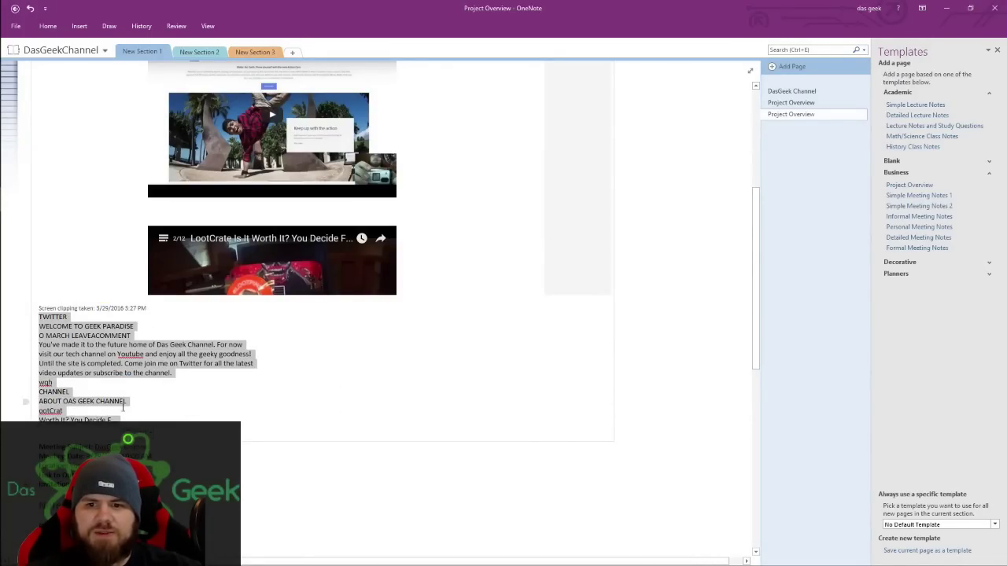
pyautogui.click(84, 420)
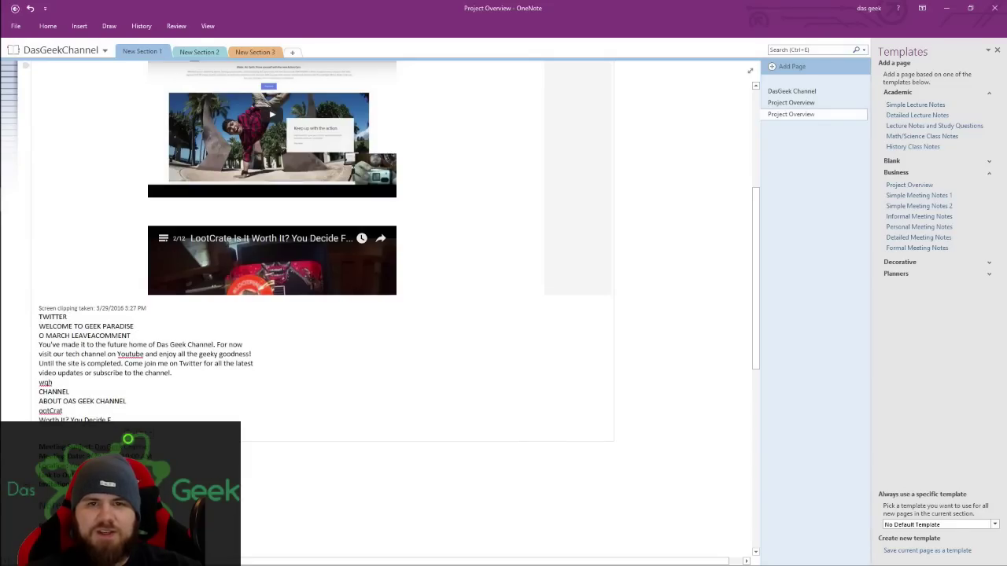
pyautogui.scroll(5, 261, 304)
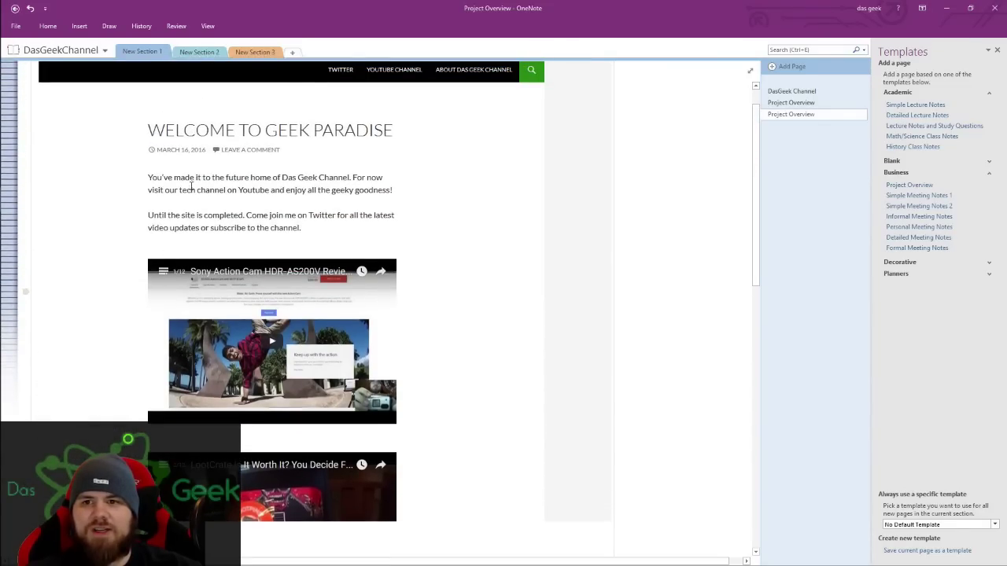
pyautogui.scroll(-4, 170, 291)
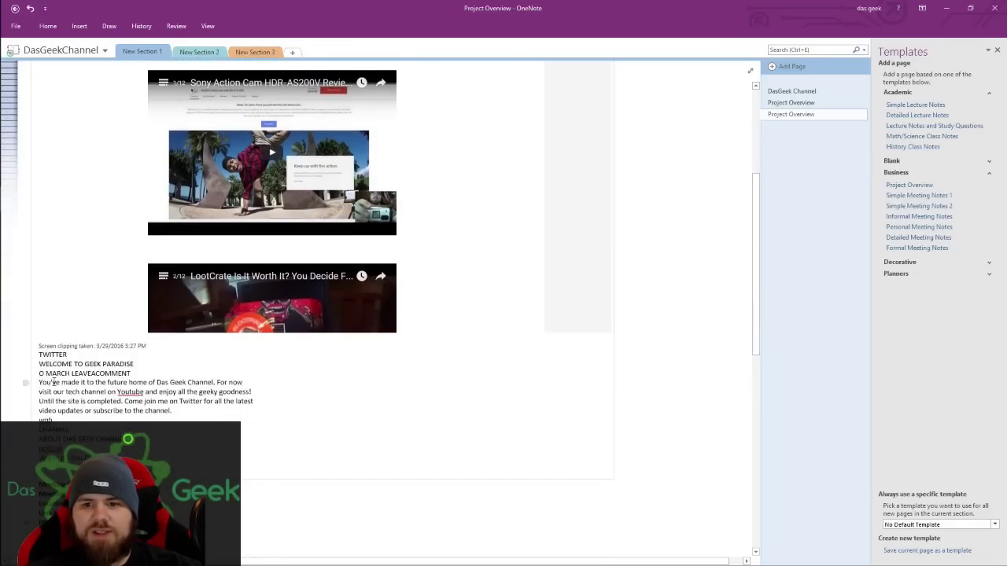
pyautogui.moveTo(52, 382); pyautogui.dragTo(233, 409)
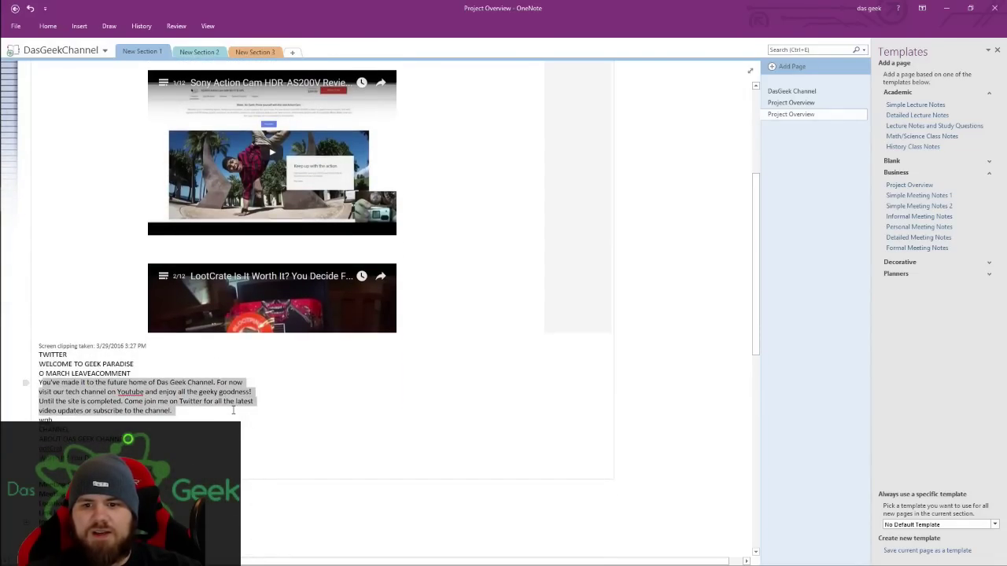
pyautogui.scroll(1, 263, 403)
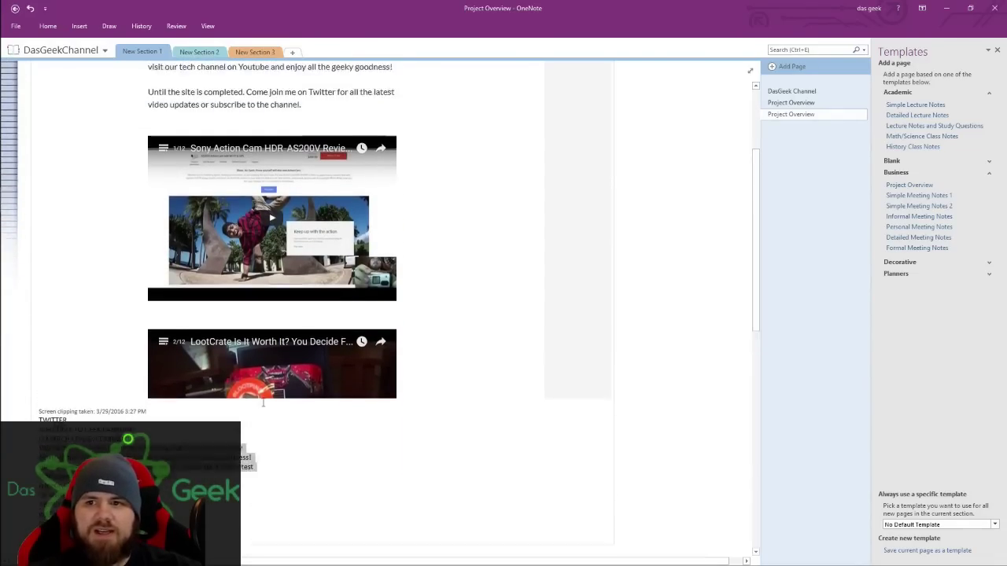
pyautogui.scroll(1, 262, 403)
pyautogui.scroll(-2, 163, 390)
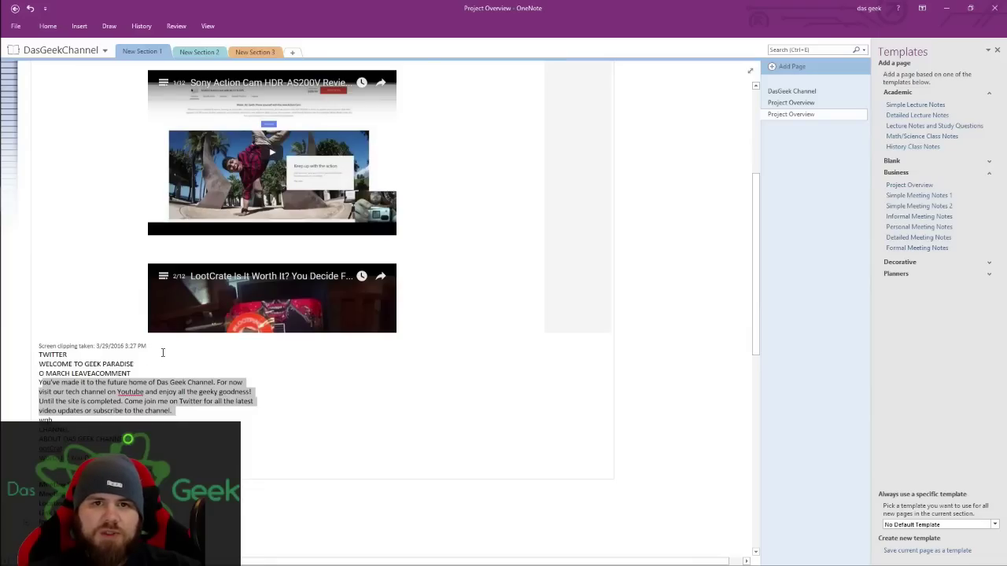
pyautogui.click(181, 366)
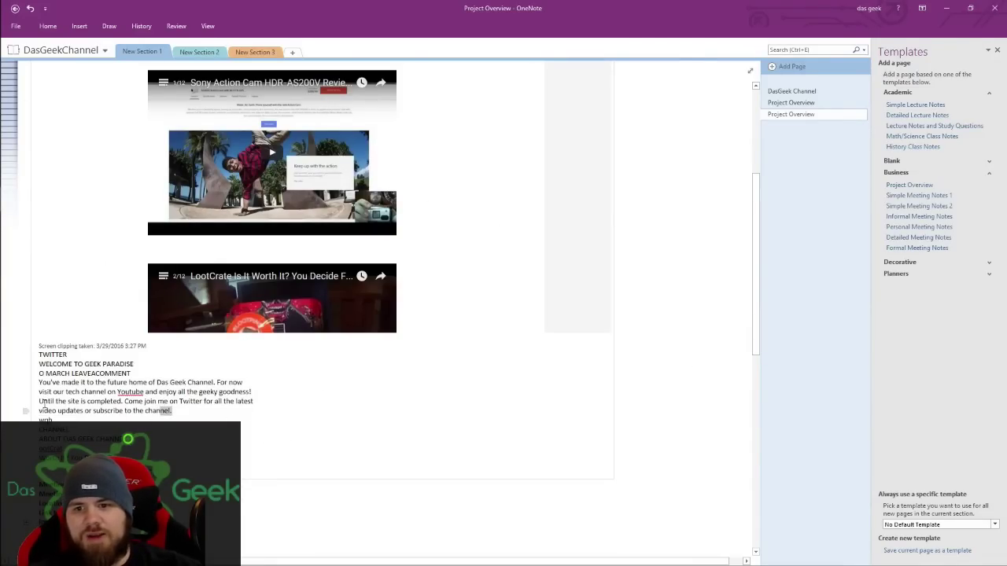
pyautogui.moveTo(172, 410); pyautogui.dragTo(63, 393)
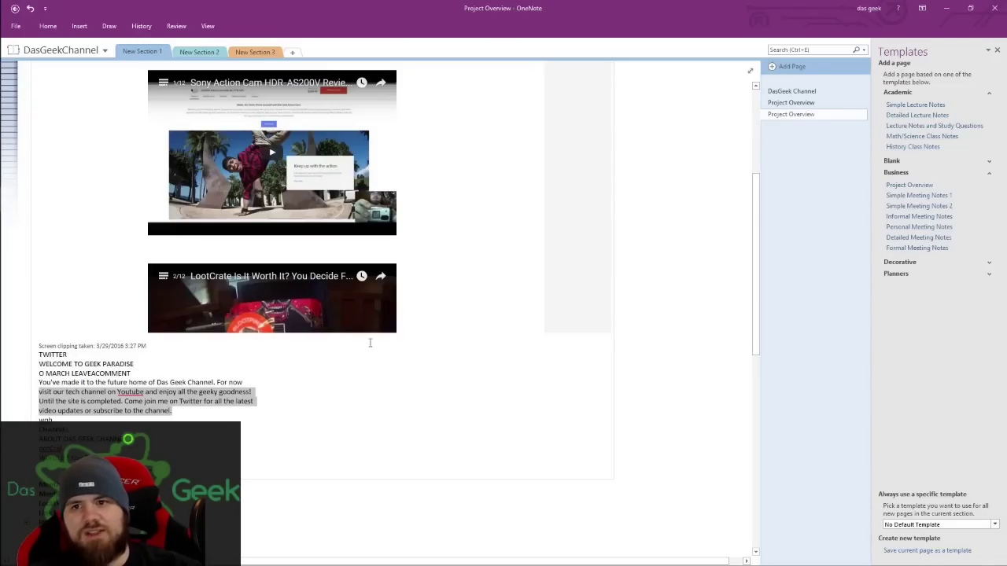
pyautogui.scroll(2, 370, 343)
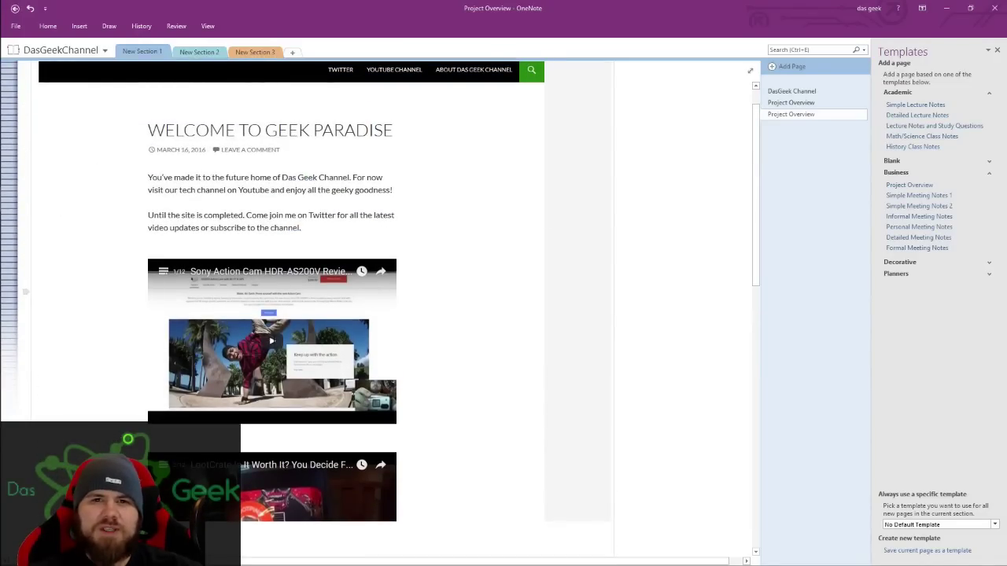
# Step: Go to the DasGeek Channel page and play the embedded Sony Action Cam HDR-AS200V video
pyautogui.click(79, 27)
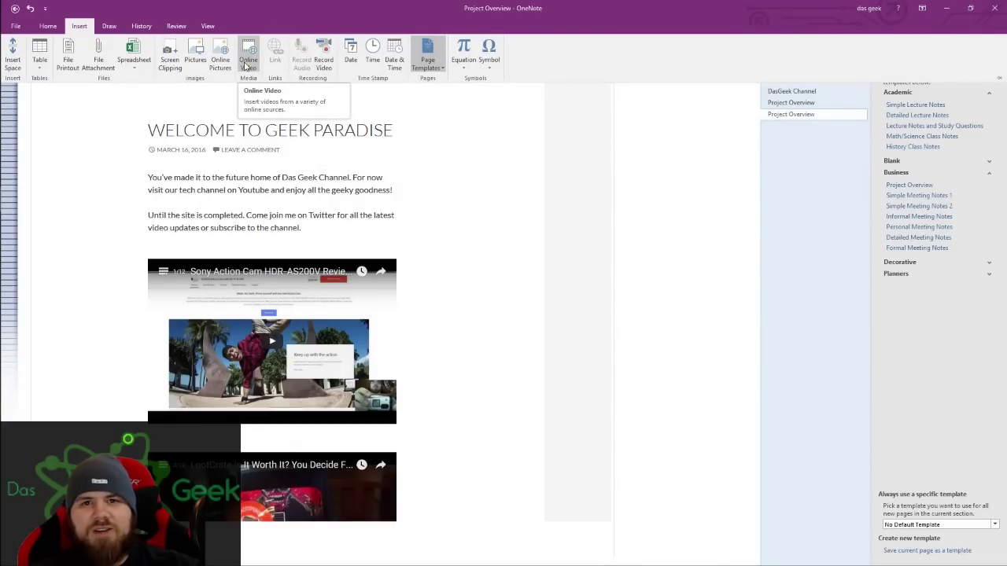
pyautogui.scroll(1, 618, 181)
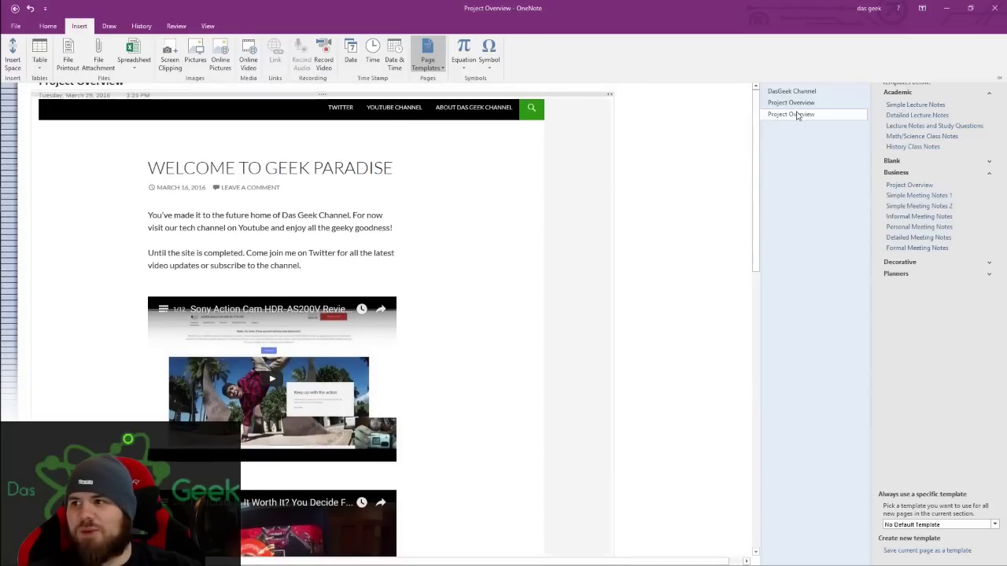
pyautogui.click(789, 93)
pyautogui.scroll(-9, 259, 348)
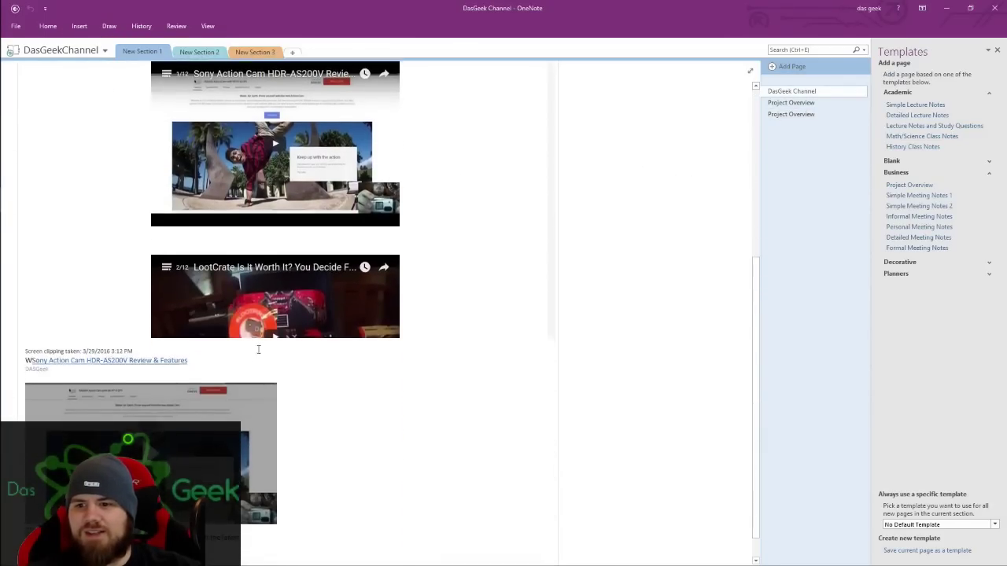
pyautogui.click(149, 409)
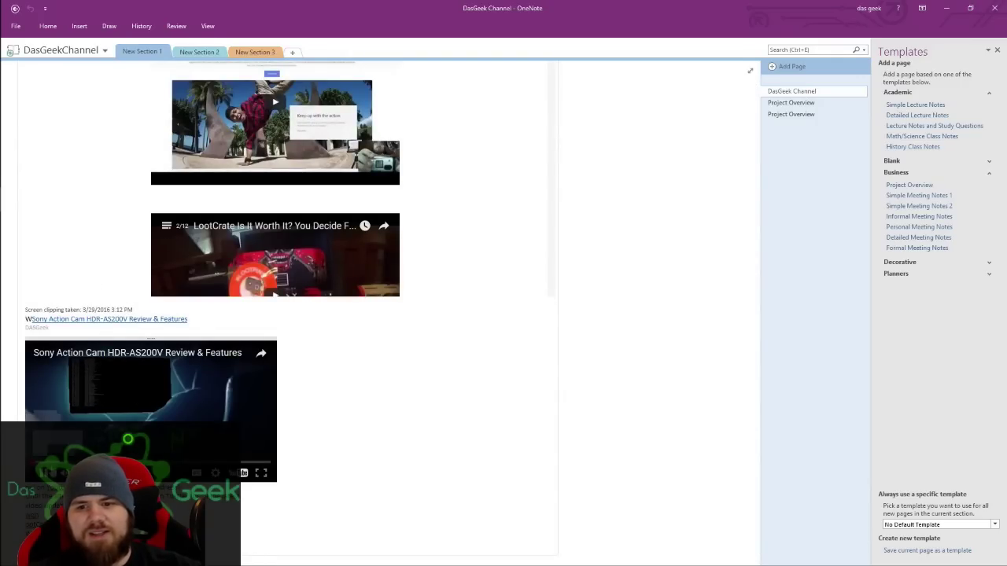
# Step: Draw a thin freehand ink loop with the first Draw pen around the lower videos
pyautogui.click(81, 27)
pyautogui.click(109, 26)
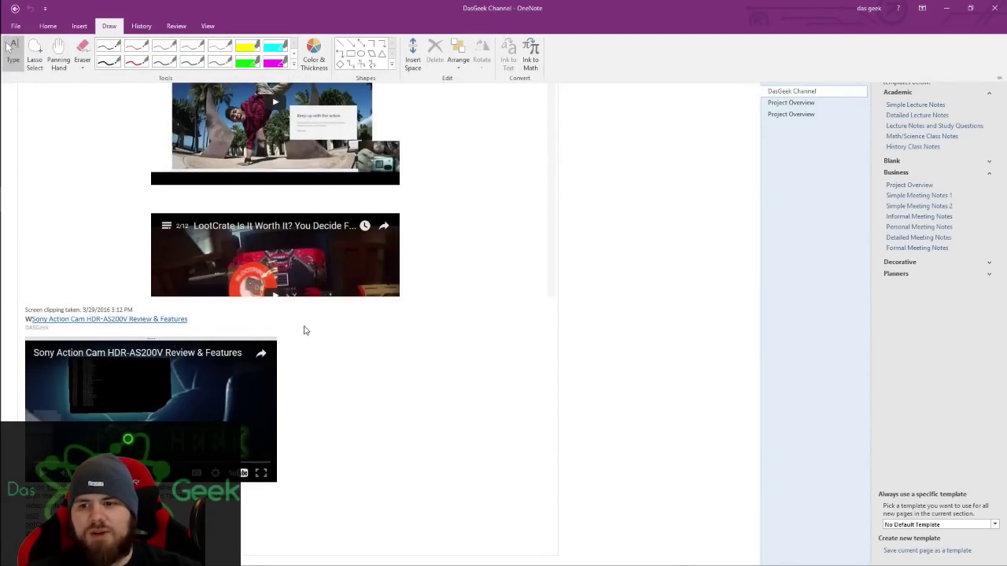
pyautogui.click(375, 381)
pyautogui.click(109, 26)
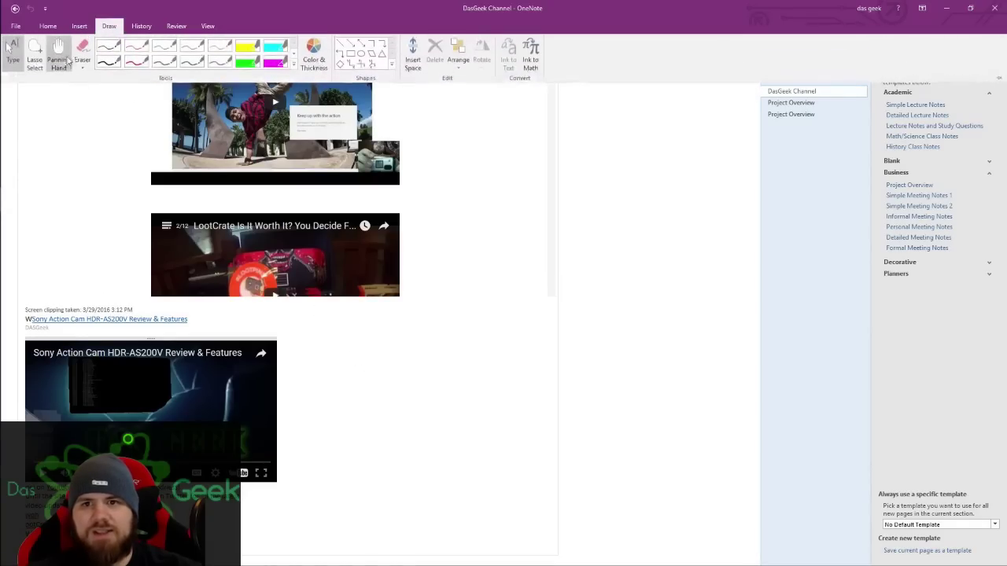
pyautogui.click(109, 50)
pyautogui.moveTo(302, 313)
pyautogui.mouseDown()
pyautogui.moveTo(407, 483)
pyautogui.moveTo(16, 464)
pyautogui.moveTo(348, 346)
pyautogui.moveTo(350, 382)
pyautogui.mouseUp()
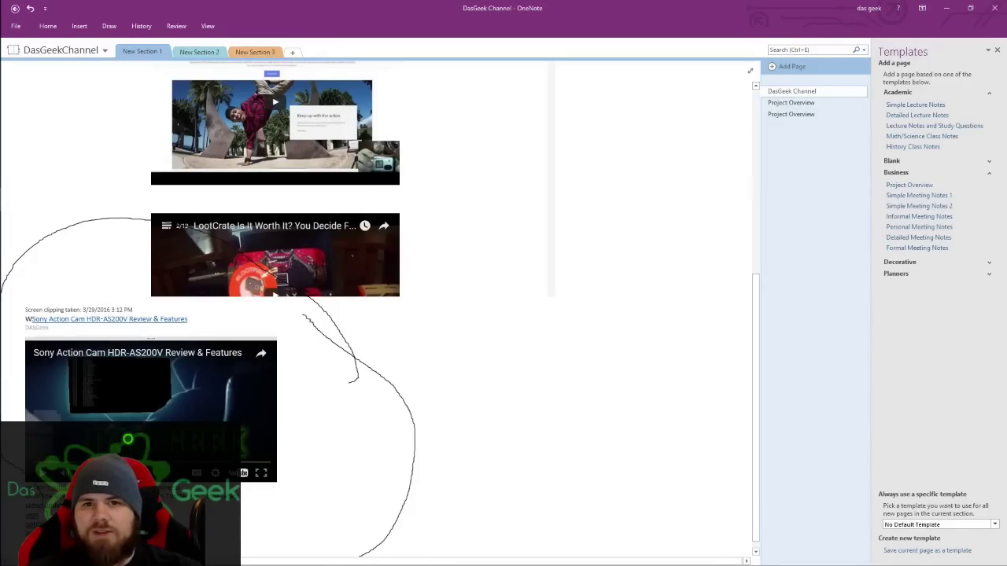
pyautogui.scroll(6, 377, 315)
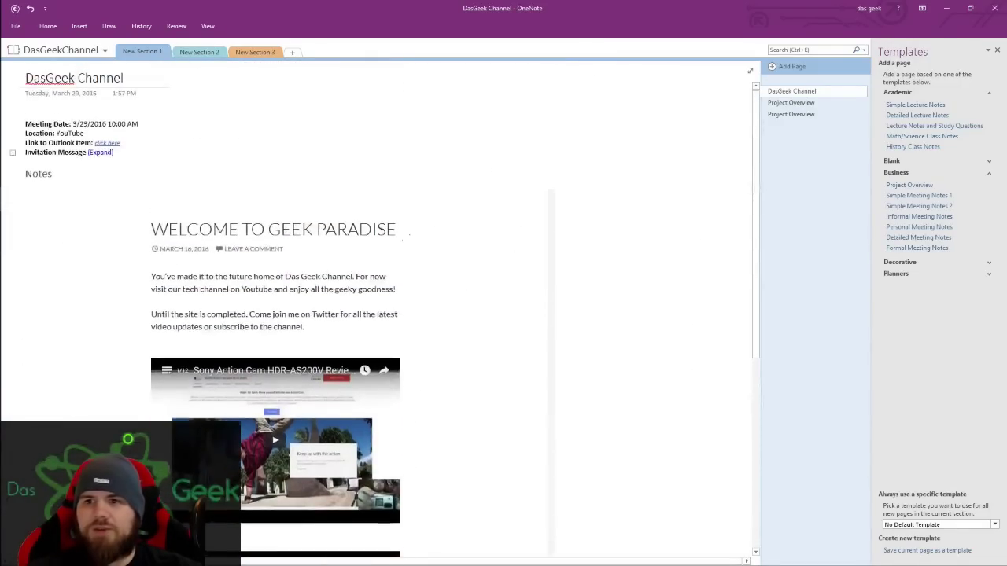